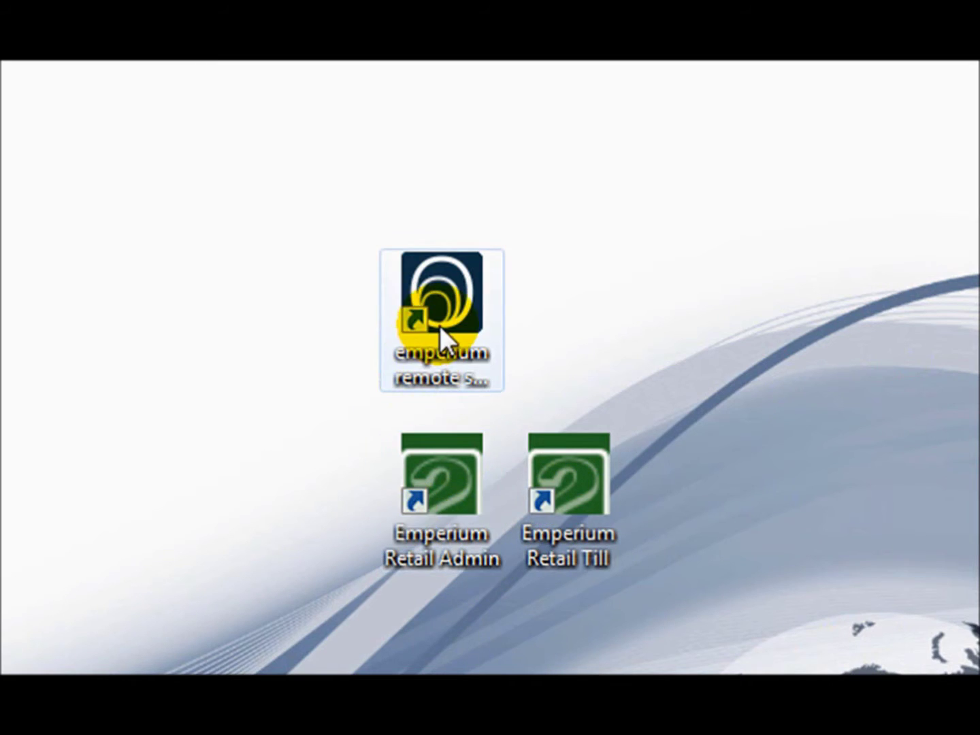
Step: Launch Emperium Retail Till from its desktop shortcut
double_click(605, 518)
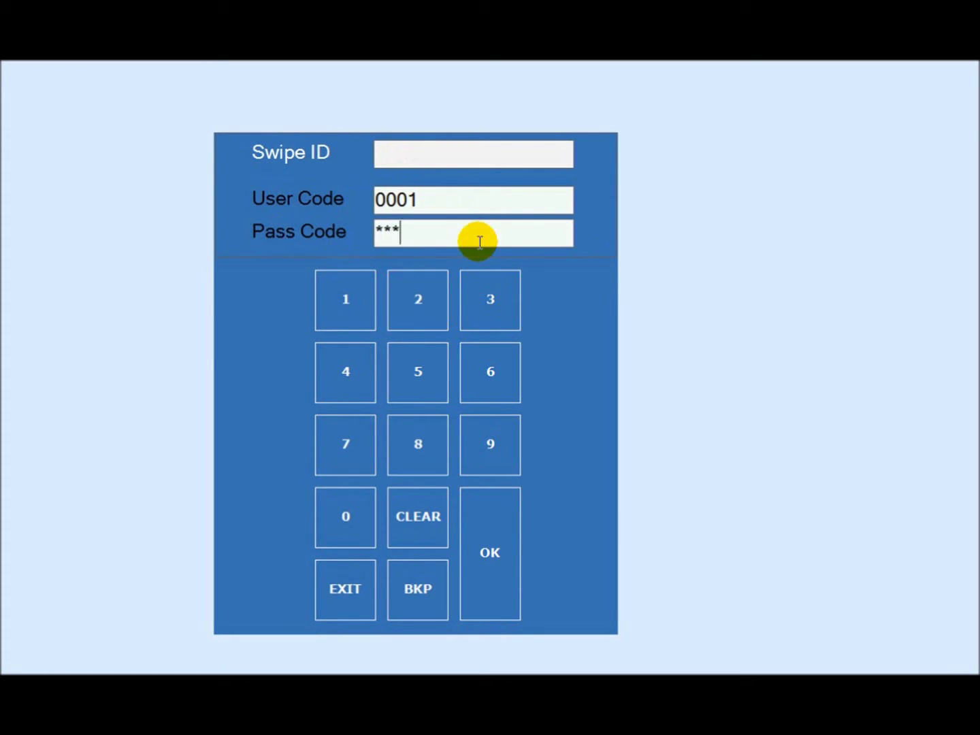
Step: Submit the administrator's user code and pass code to reach the sales screen
key(Return)
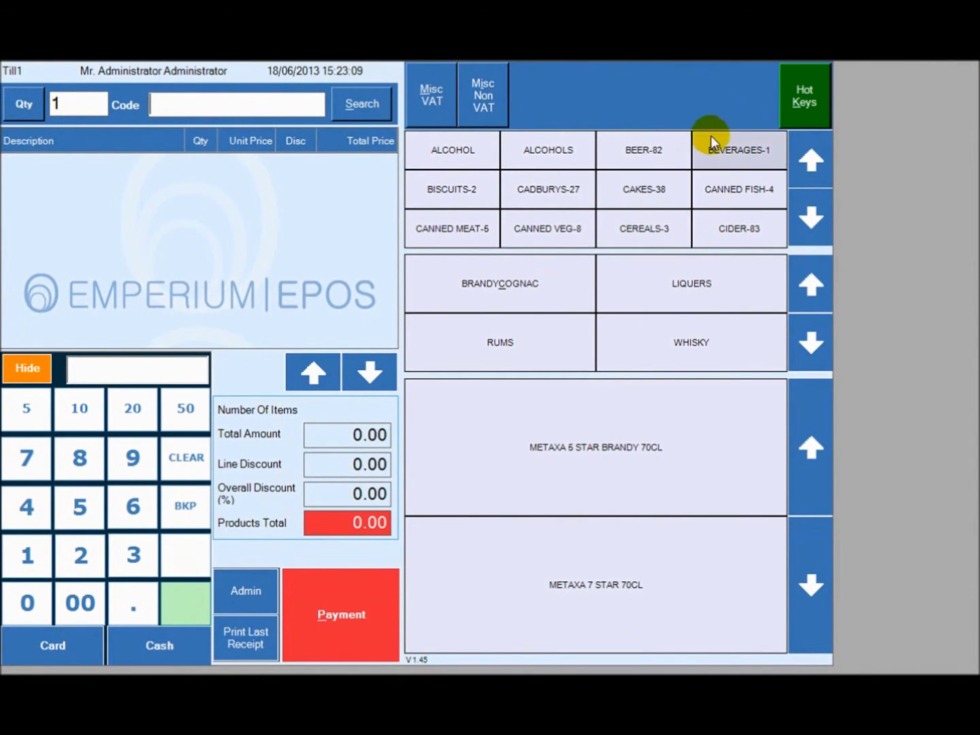
Step: Add Carlsberg Special Brew 500ML at 2.95 from BEER-82, then delete that line
click(555, 151)
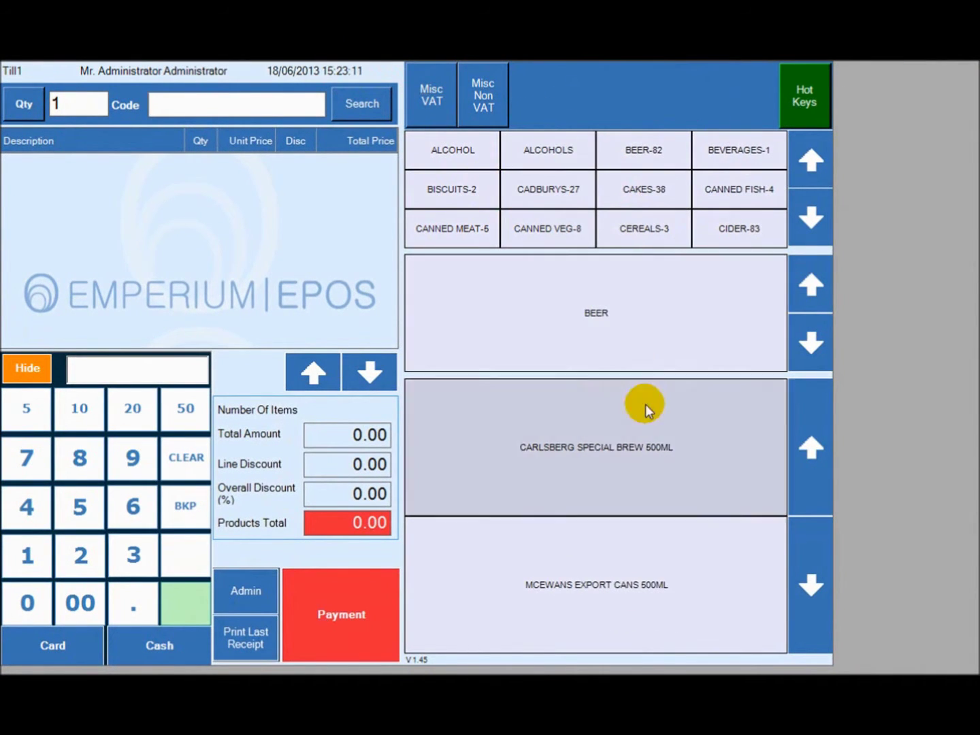
click(633, 450)
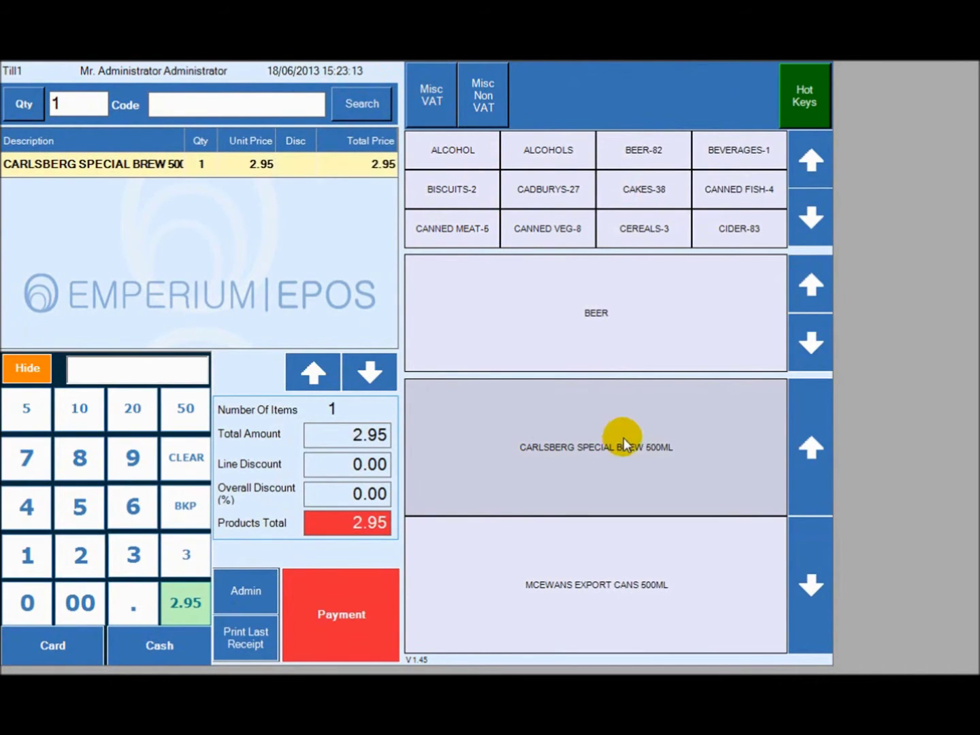
click(9, 380)
click(186, 598)
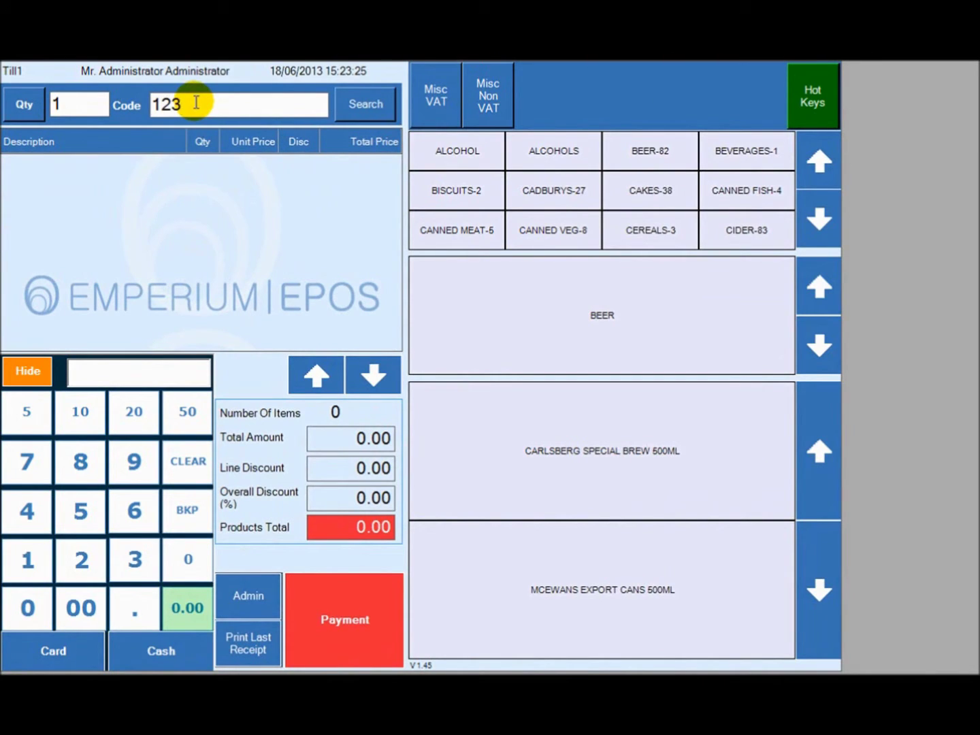
Step: Remove the RED&ROSE WINE-79 item from code 123, then add codes 1234 and 321
key(Return)
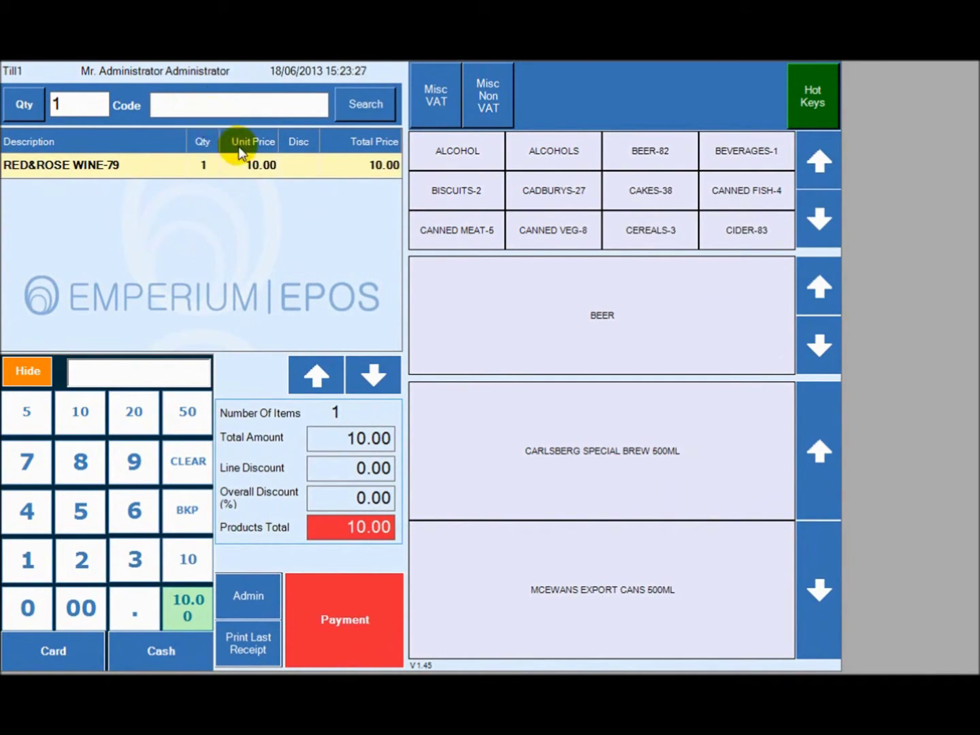
click(27, 373)
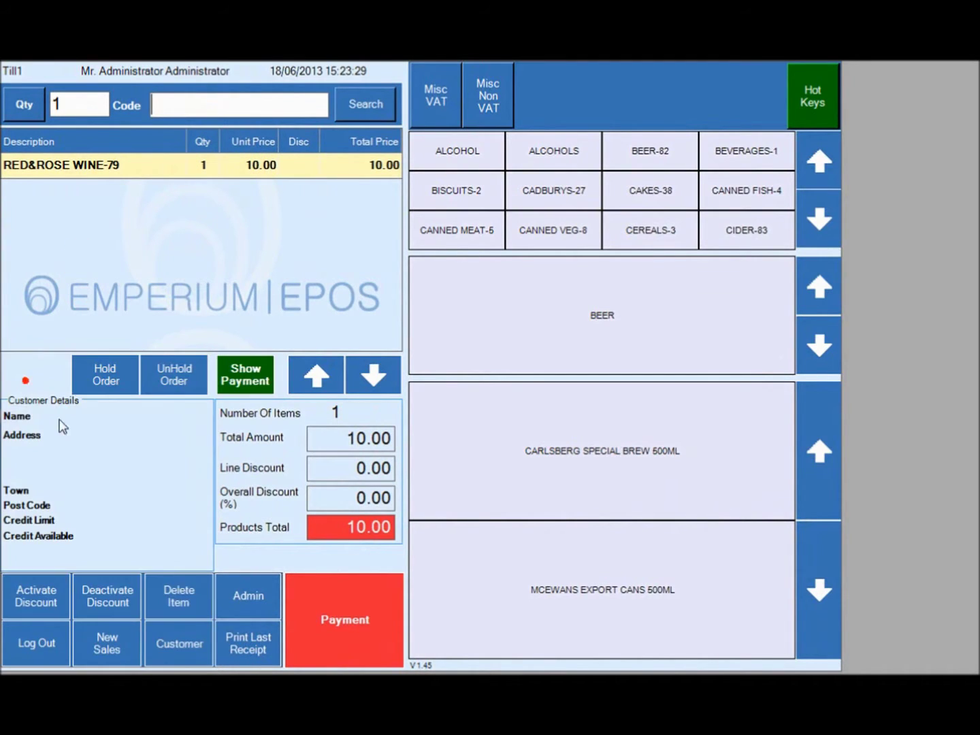
click(183, 608)
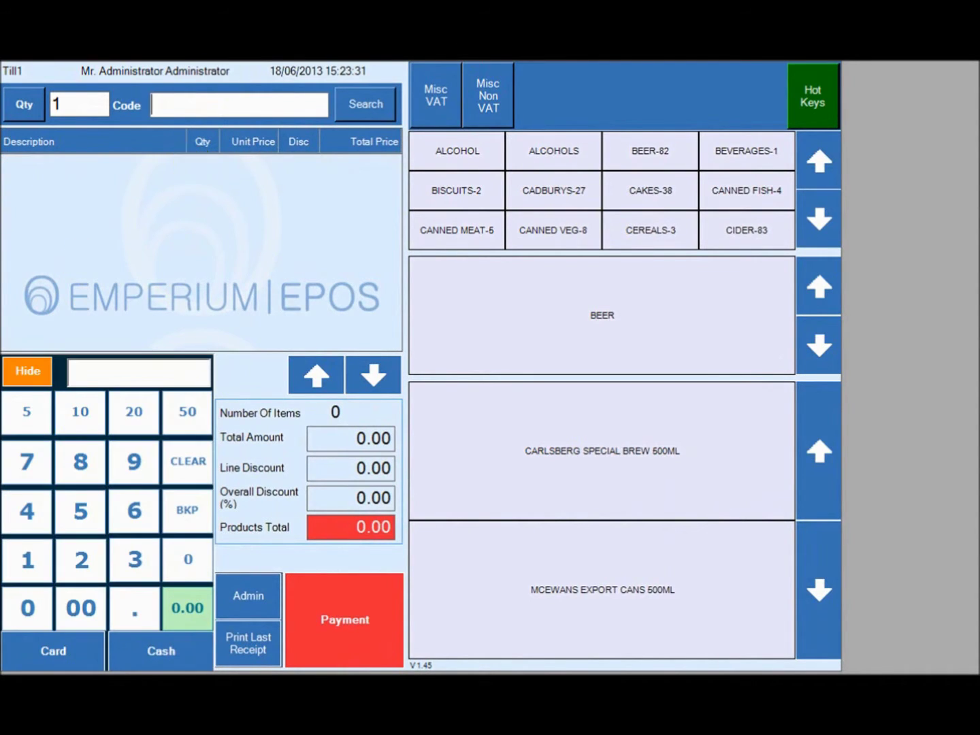
key(Return)
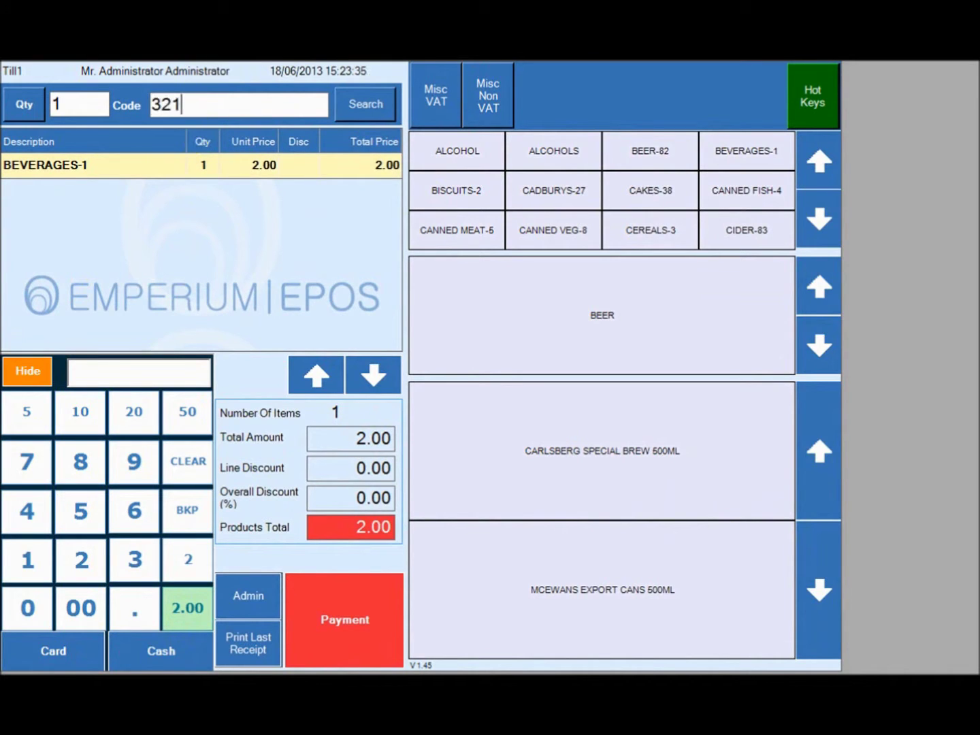
text(321)
key(Return)
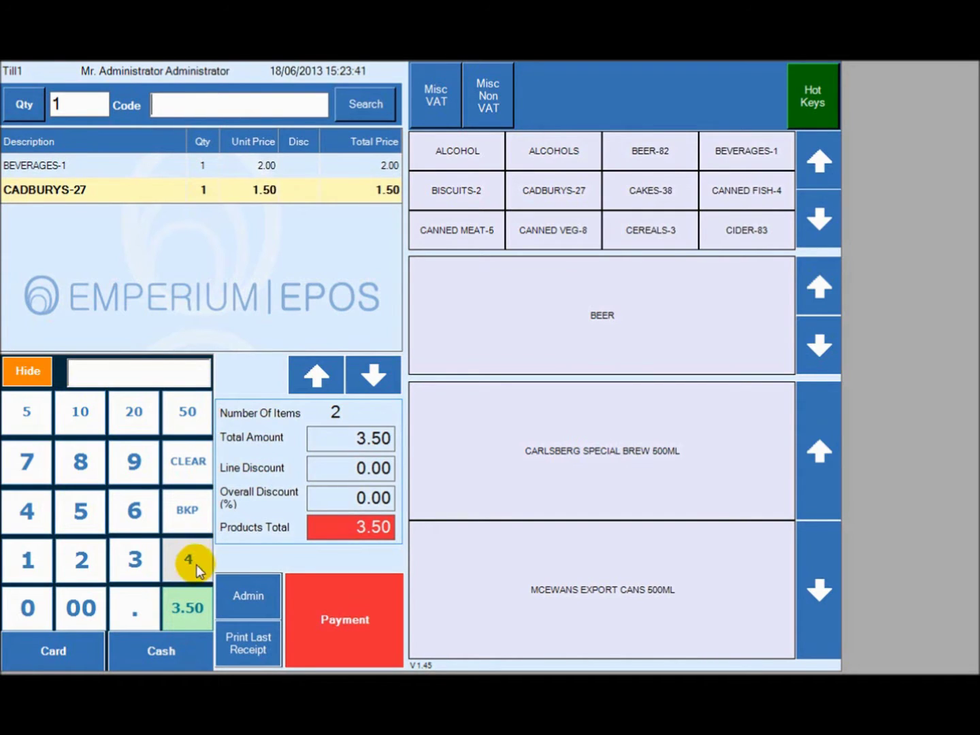
Step: Take 10.00 cash for the 3.50 sale and confirm the 6.50 change
click(28, 558)
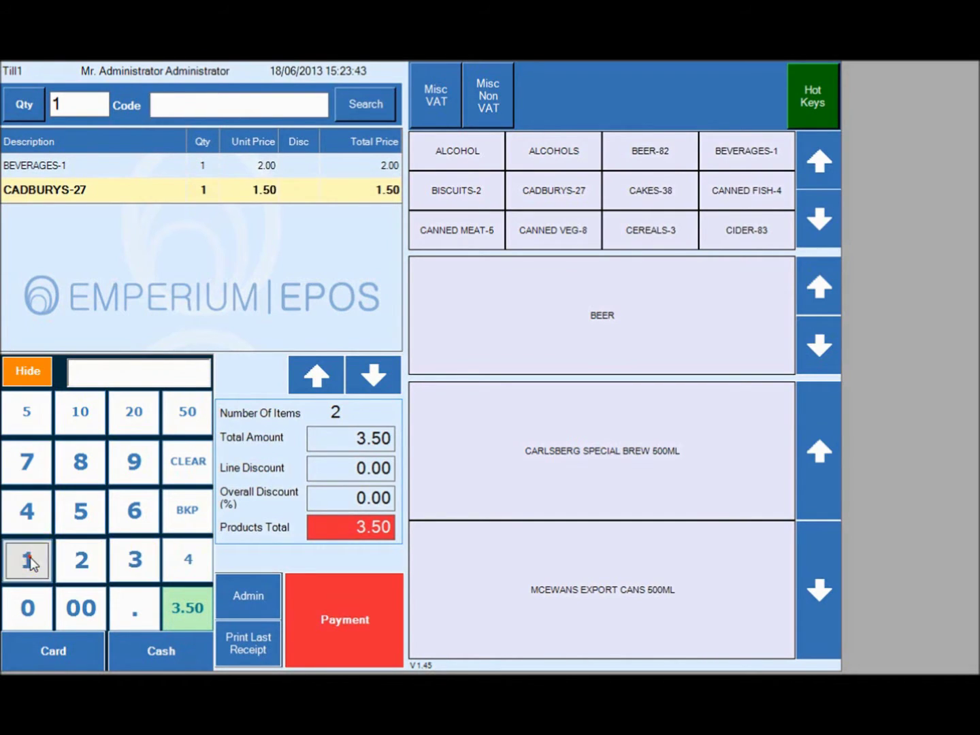
click(26, 605)
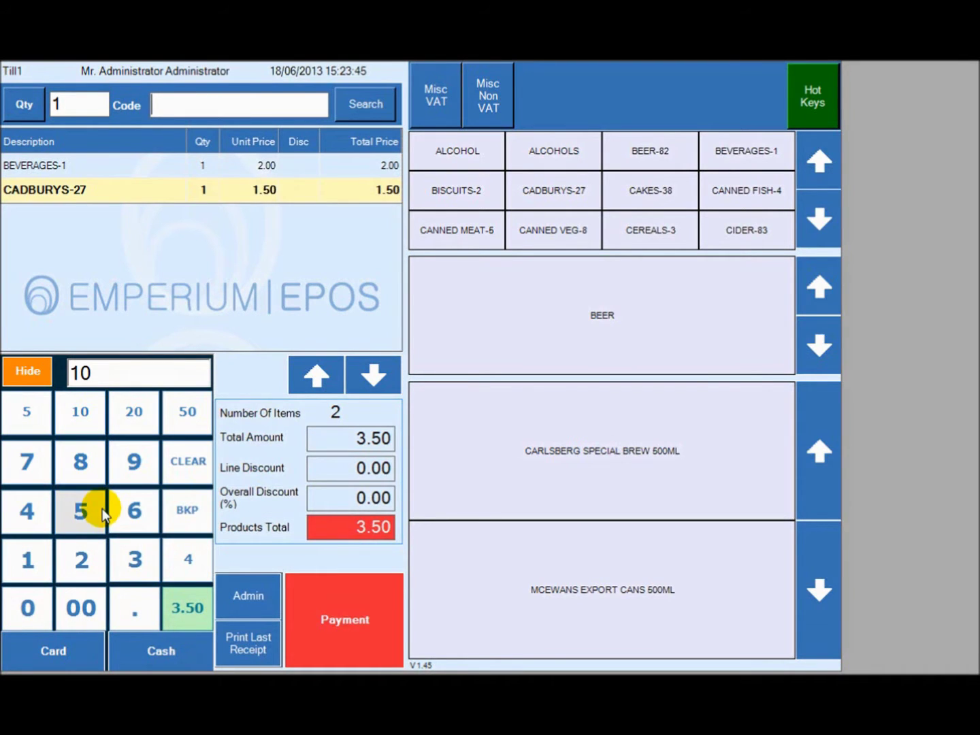
click(143, 653)
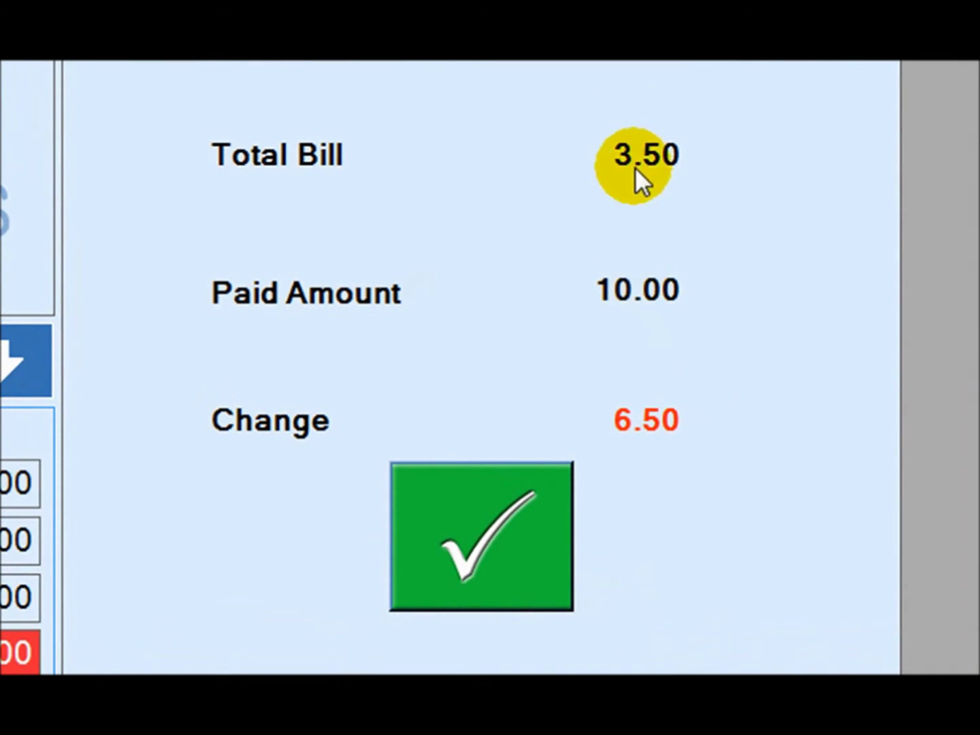
click(500, 521)
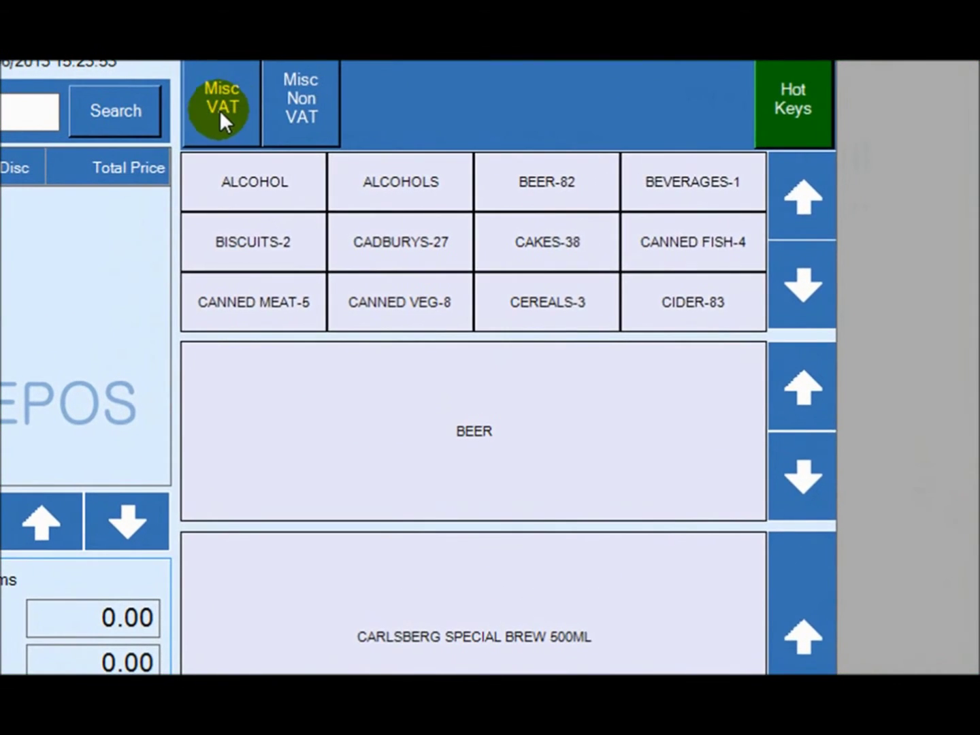
Step: Browse the Misc VAT and Misc Non VAT item groups, then return to Hot Keys
click(430, 104)
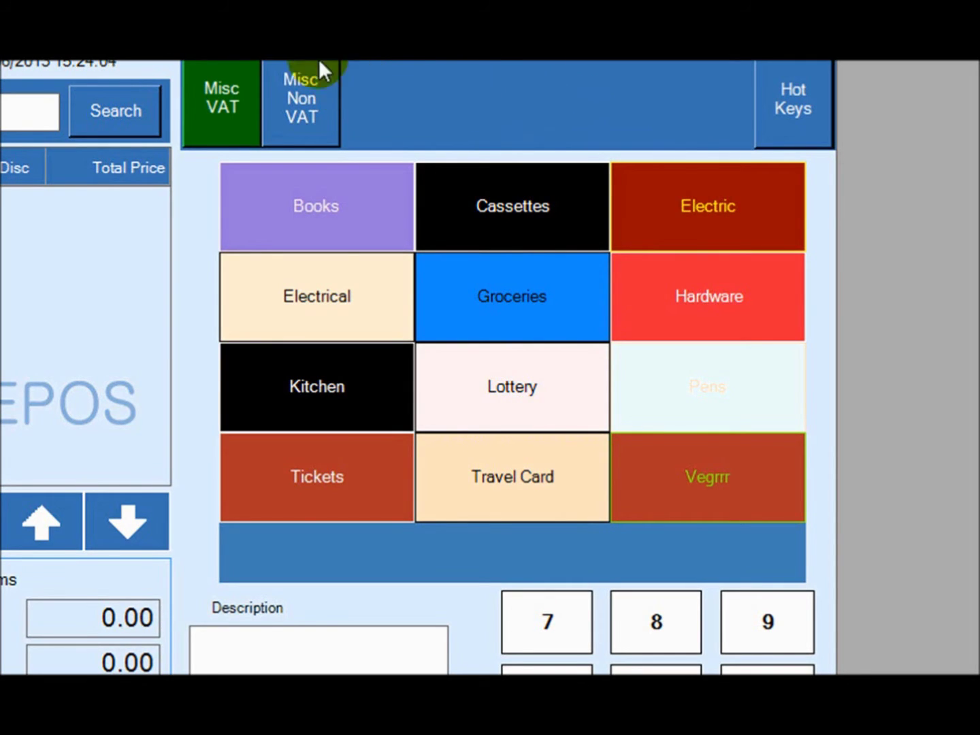
click(293, 83)
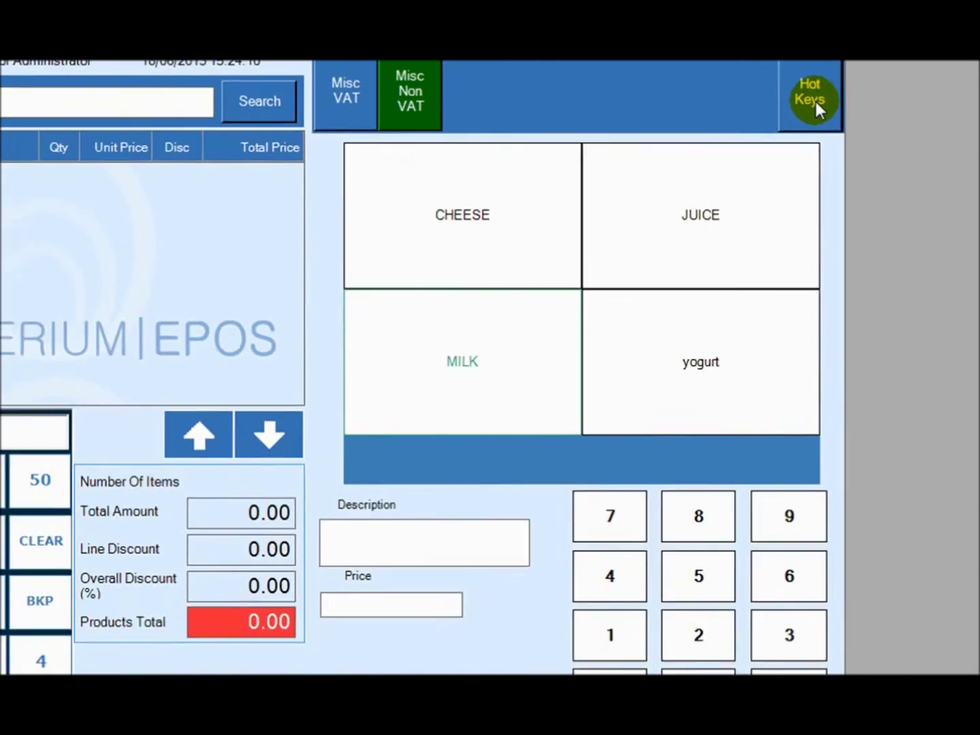
click(800, 109)
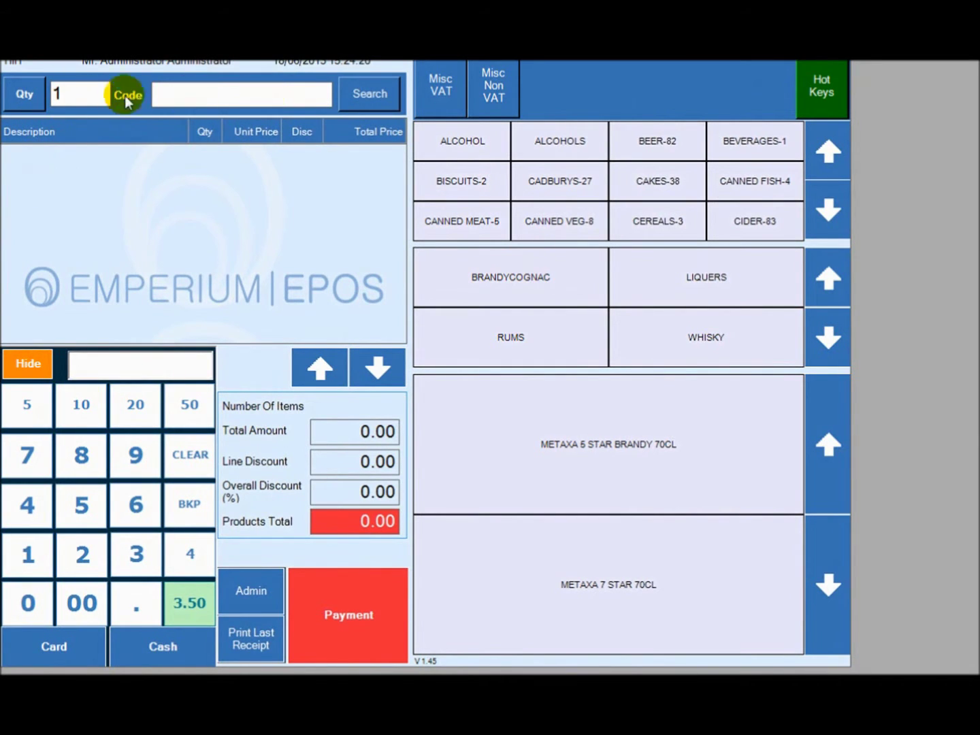
Step: Create a product with barcode 785 in CAKES-38, priced 3, and save it
text(785)
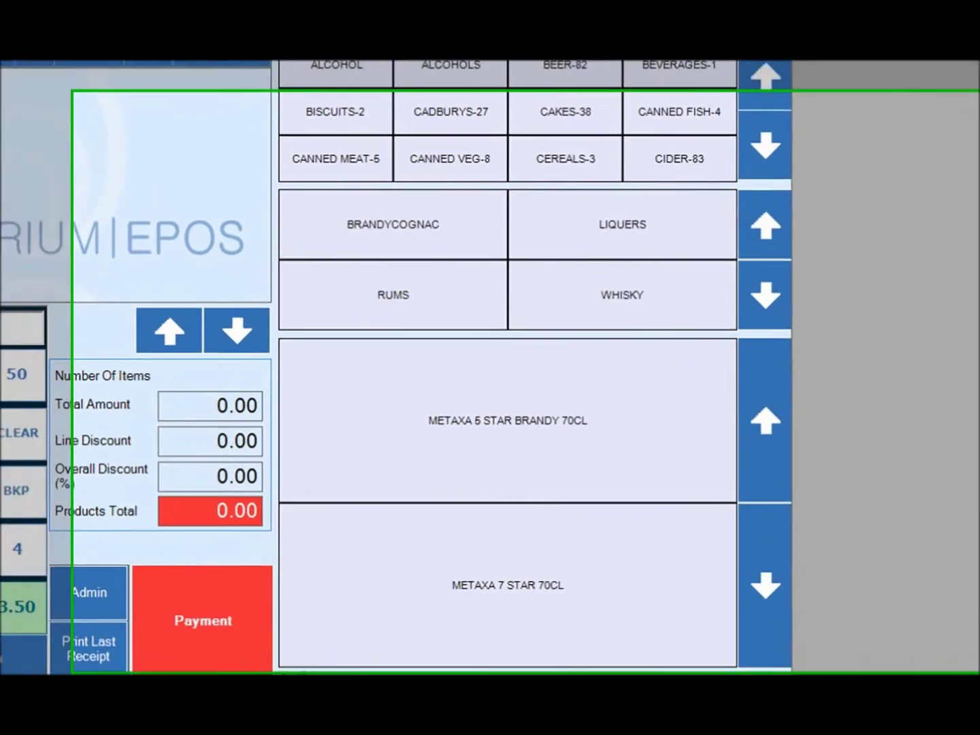
key(Return)
click(254, 150)
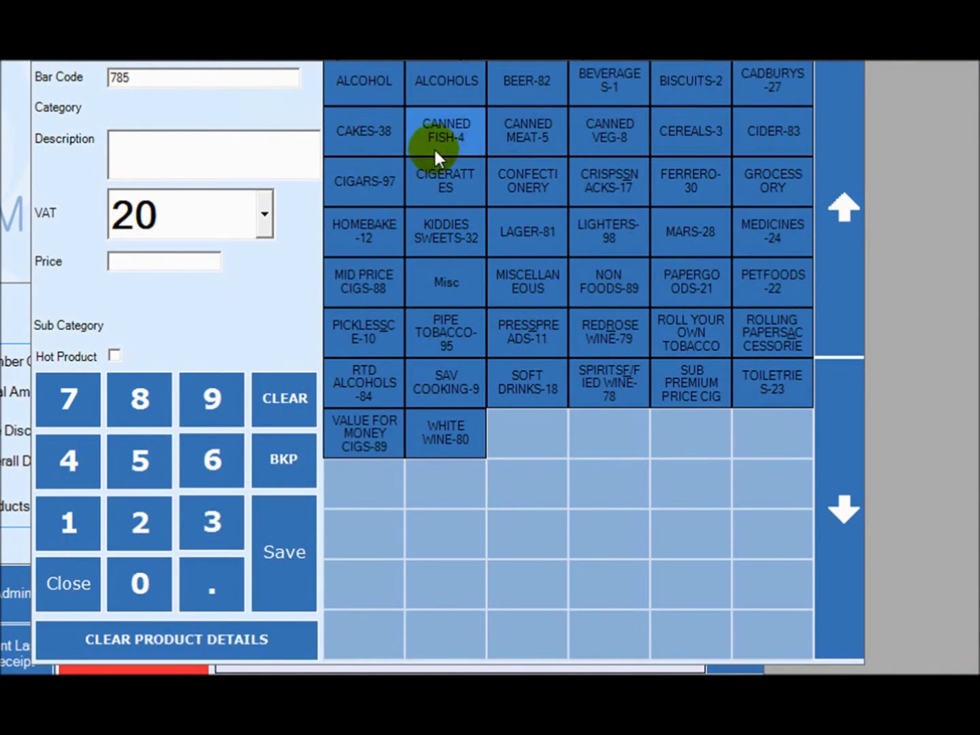
click(383, 138)
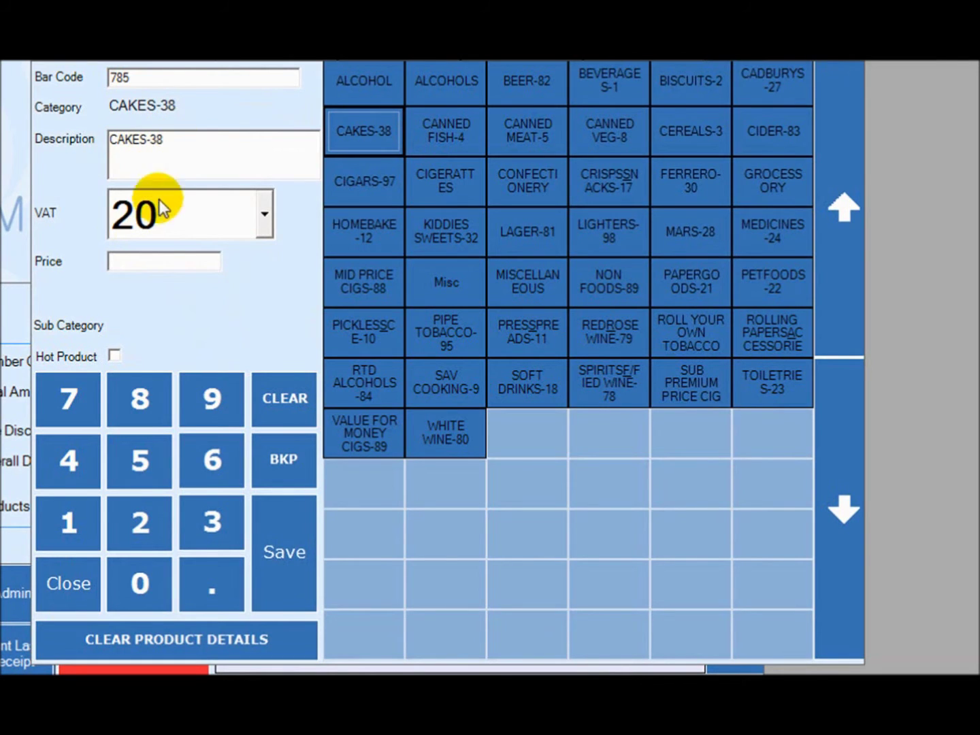
click(159, 260)
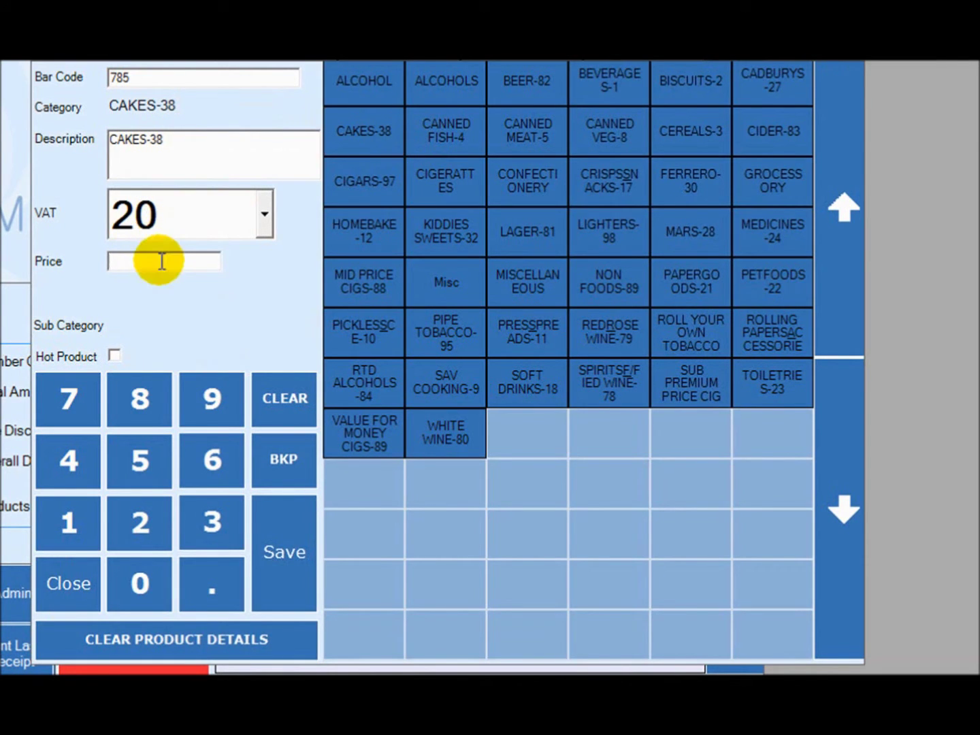
text(3)
click(285, 567)
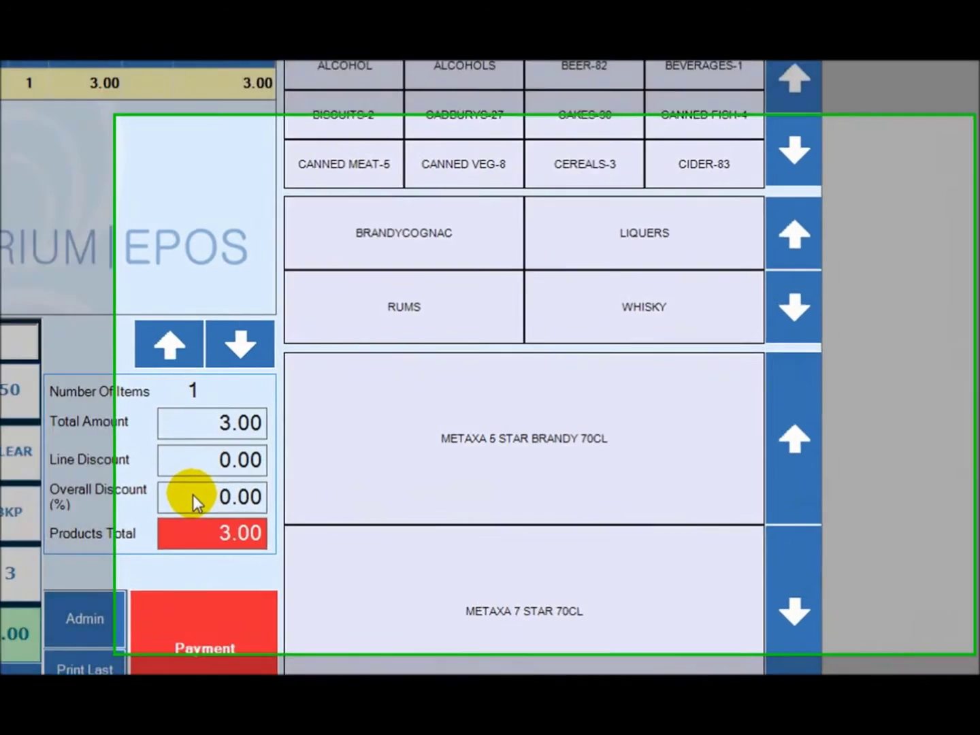
Step: Apply a 10% Special Customer overall discount, bringing the sale to 2.70
click(335, 494)
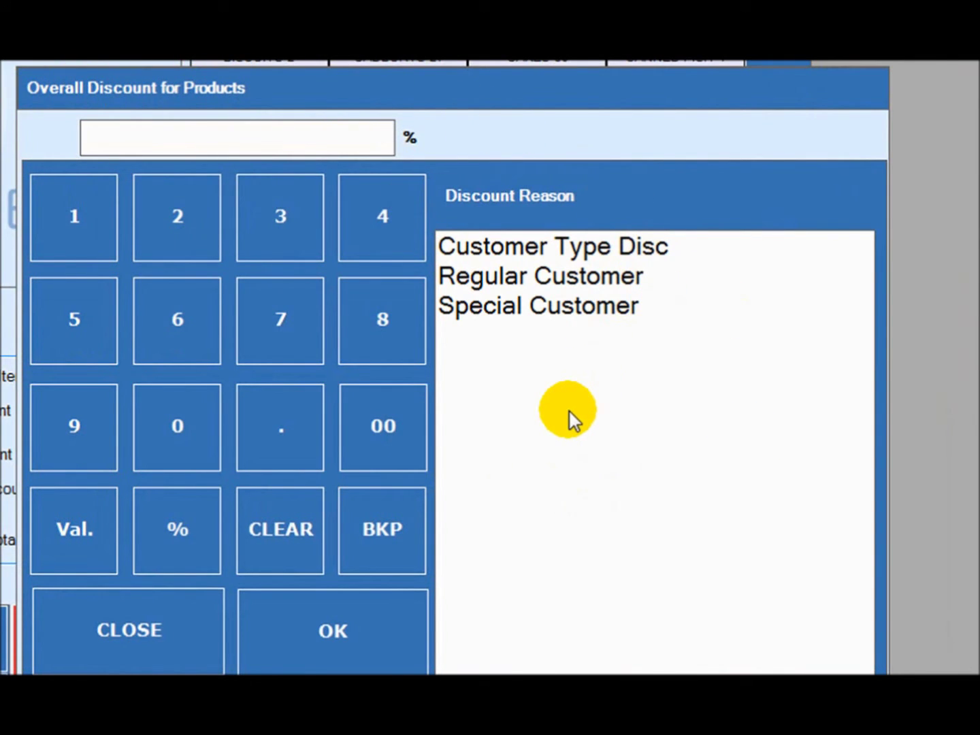
click(564, 306)
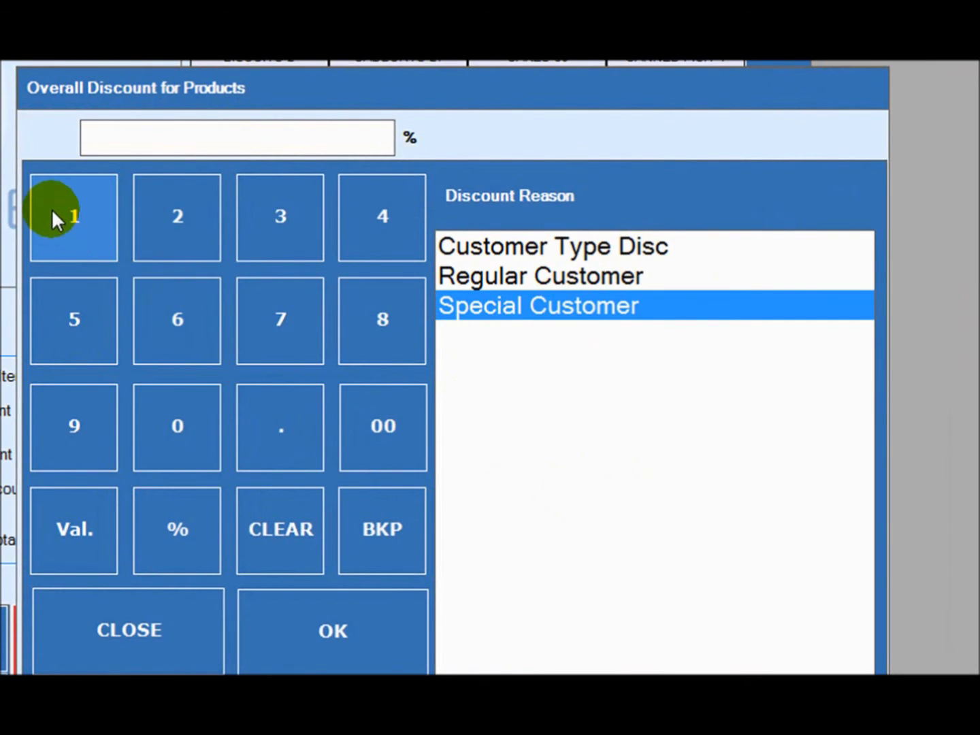
click(71, 209)
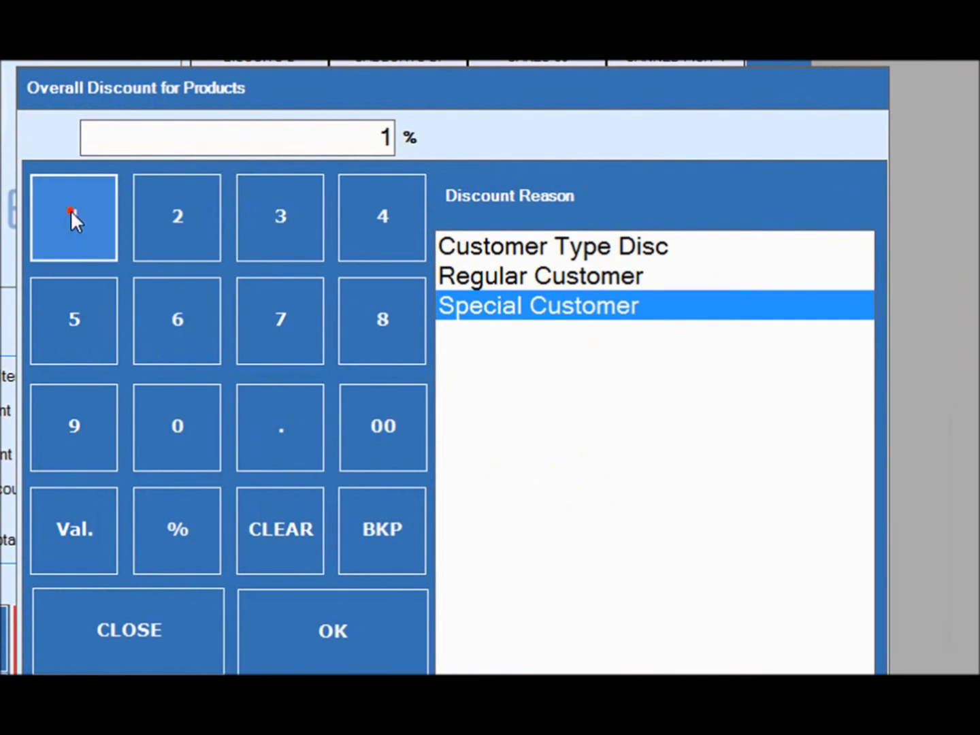
click(177, 439)
click(368, 652)
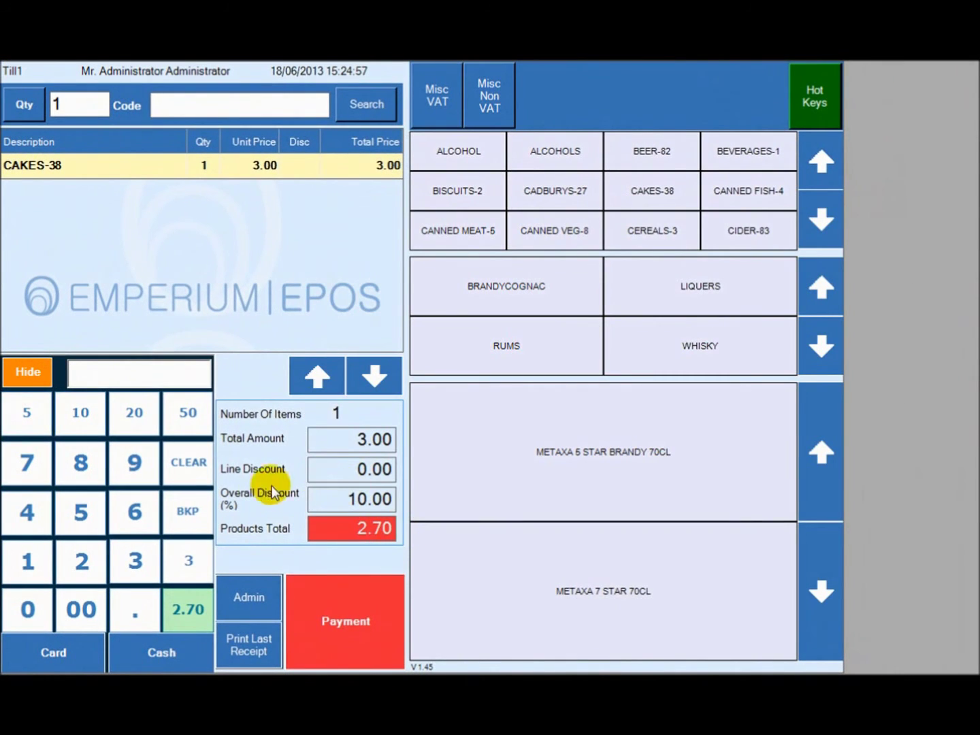
click(241, 609)
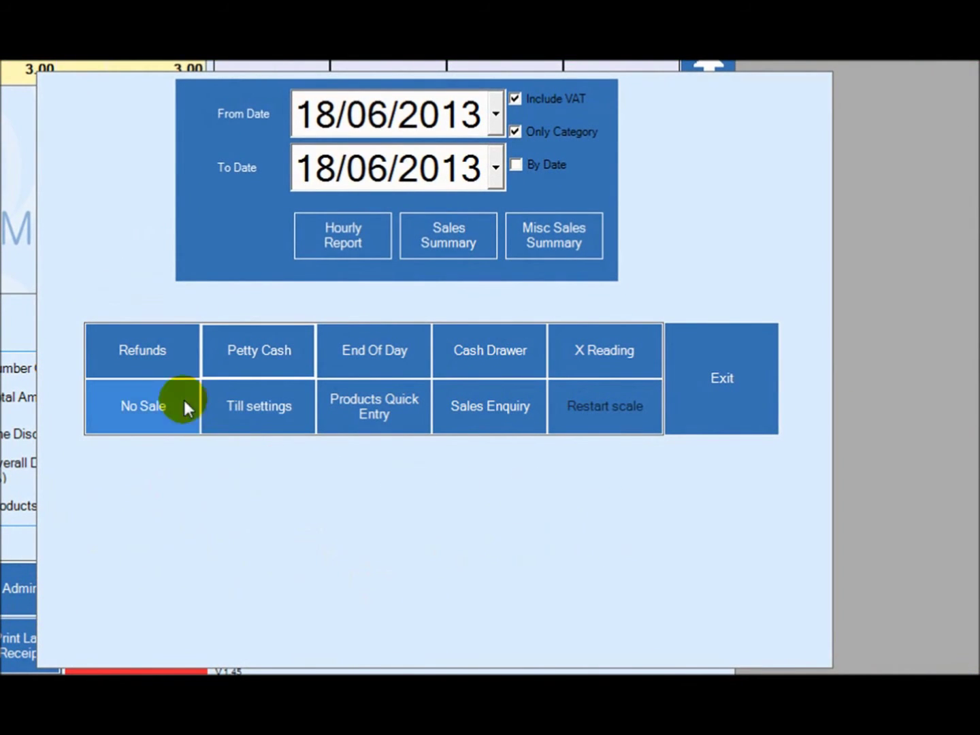
click(144, 352)
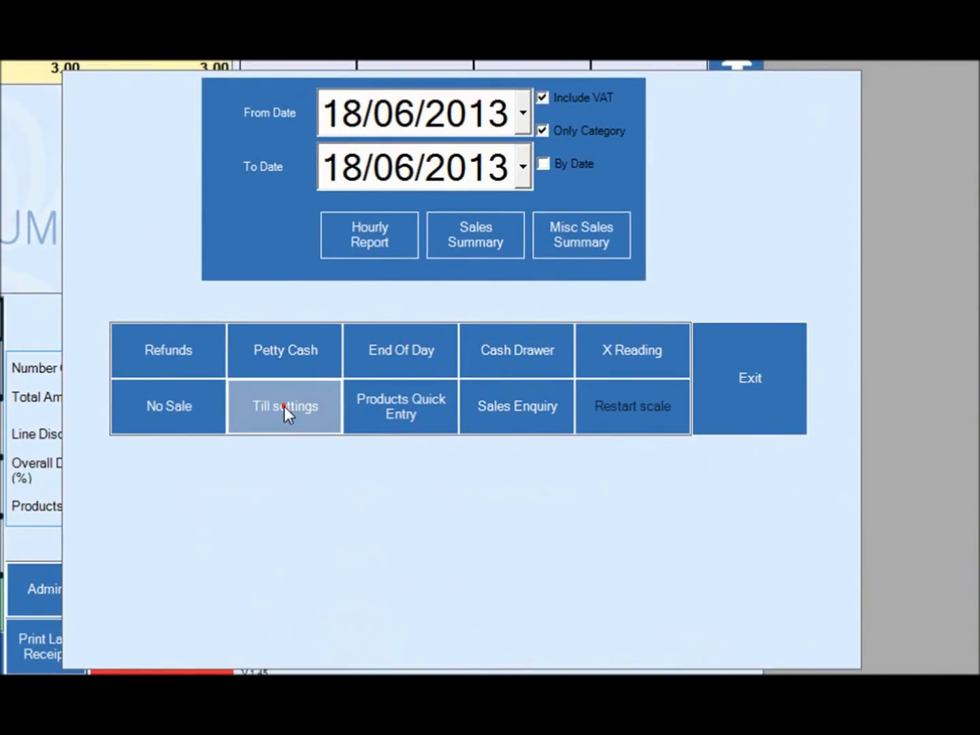
click(285, 409)
click(307, 633)
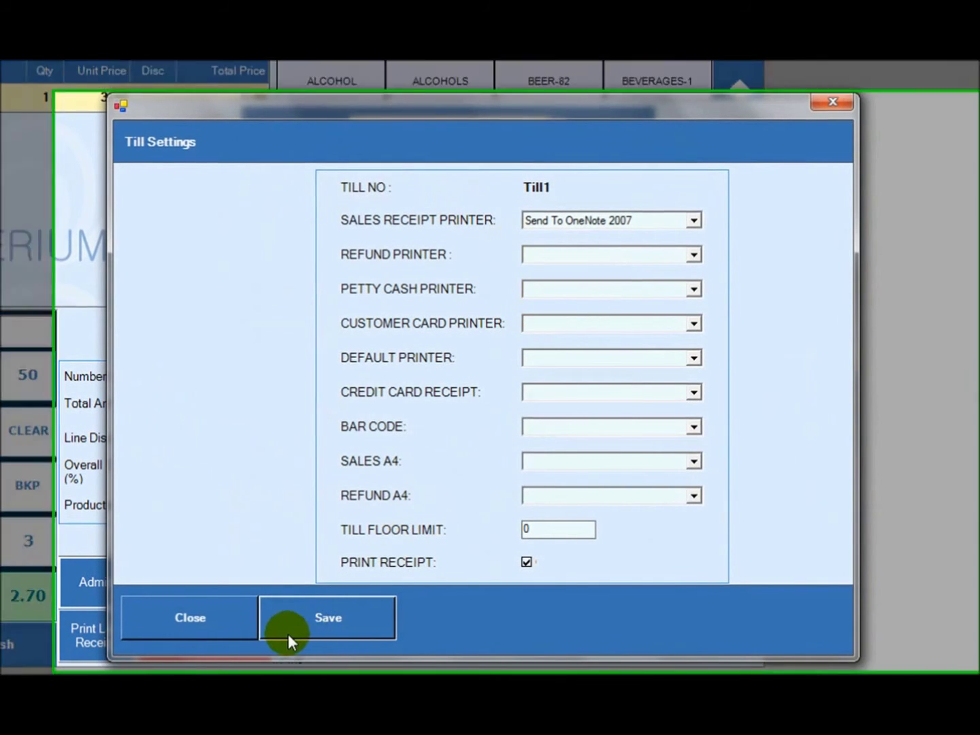
click(200, 622)
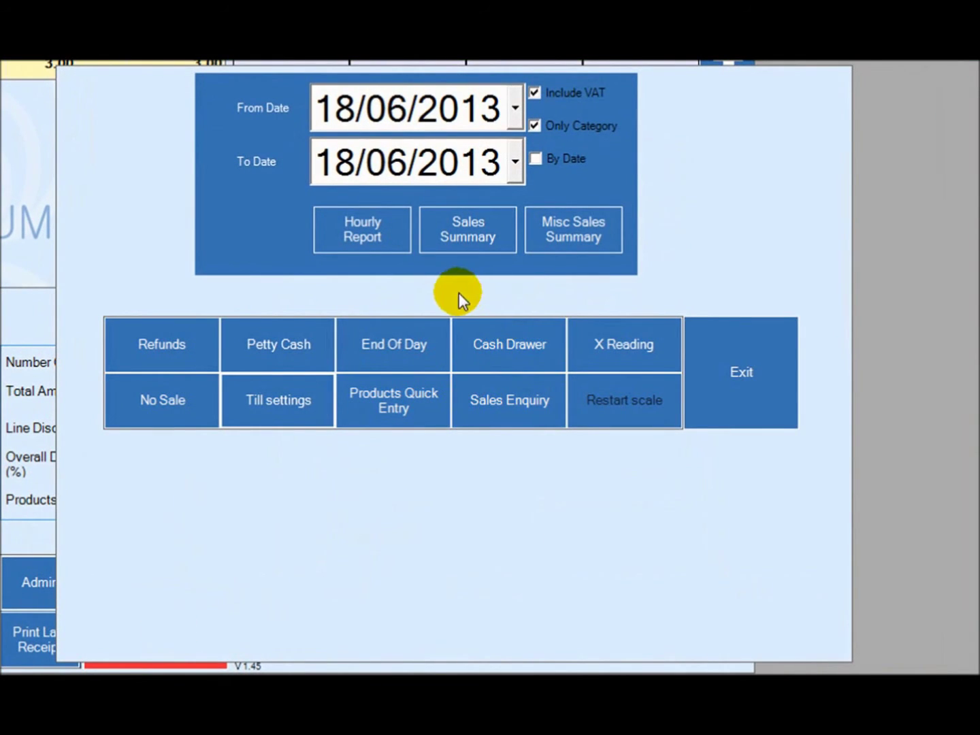
click(279, 345)
Step: Enter 35 as the petty cash payout amount
click(419, 153)
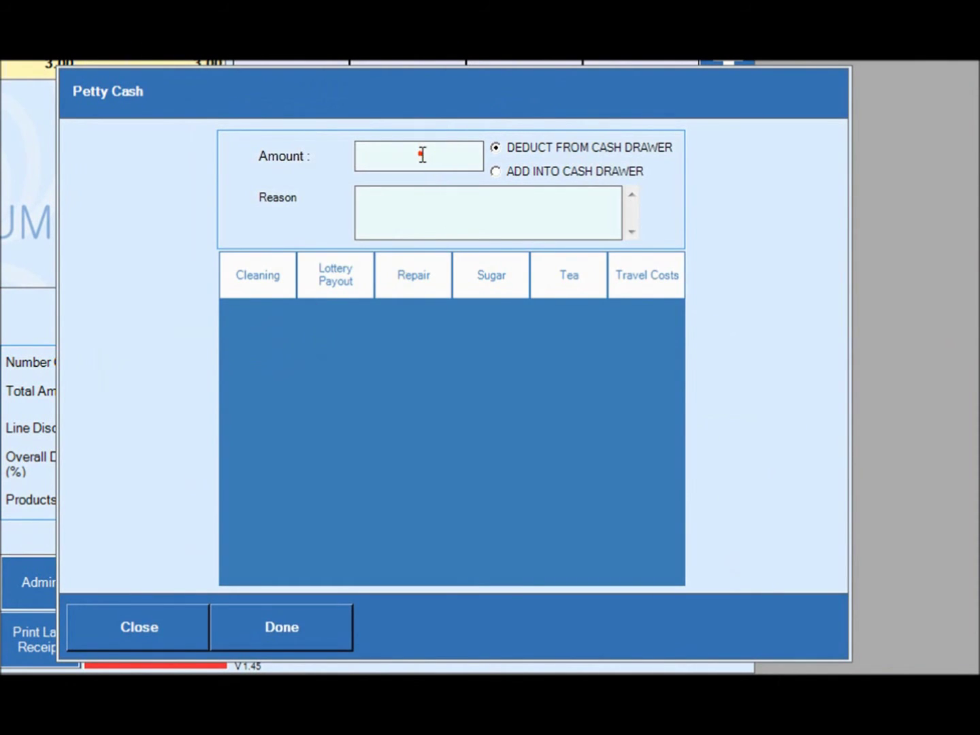
click(476, 255)
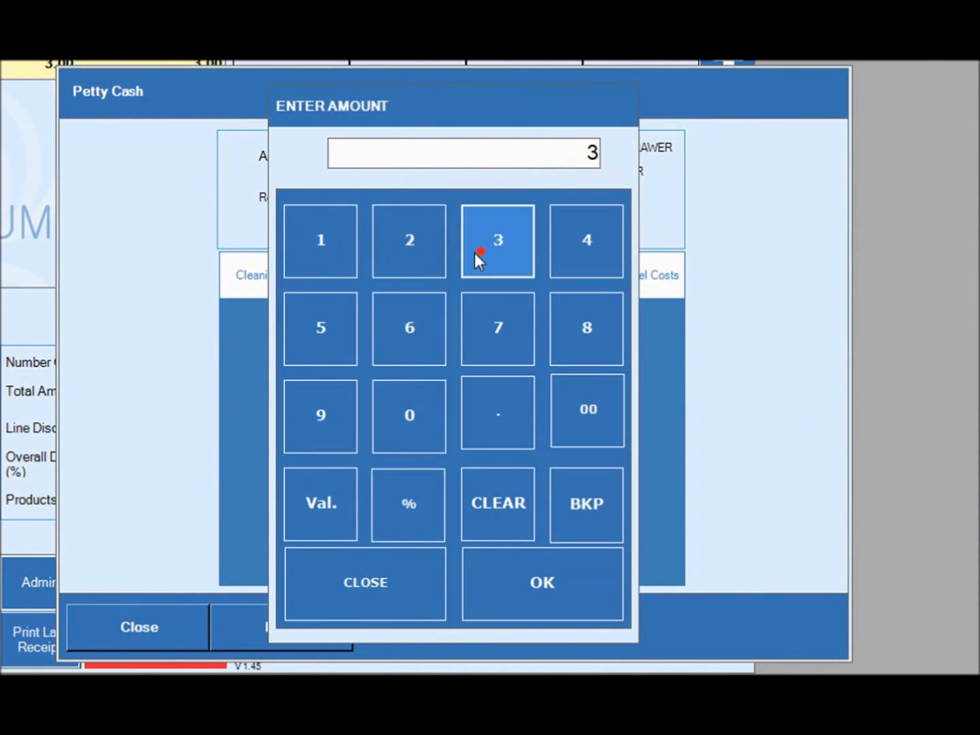
click(327, 347)
click(528, 589)
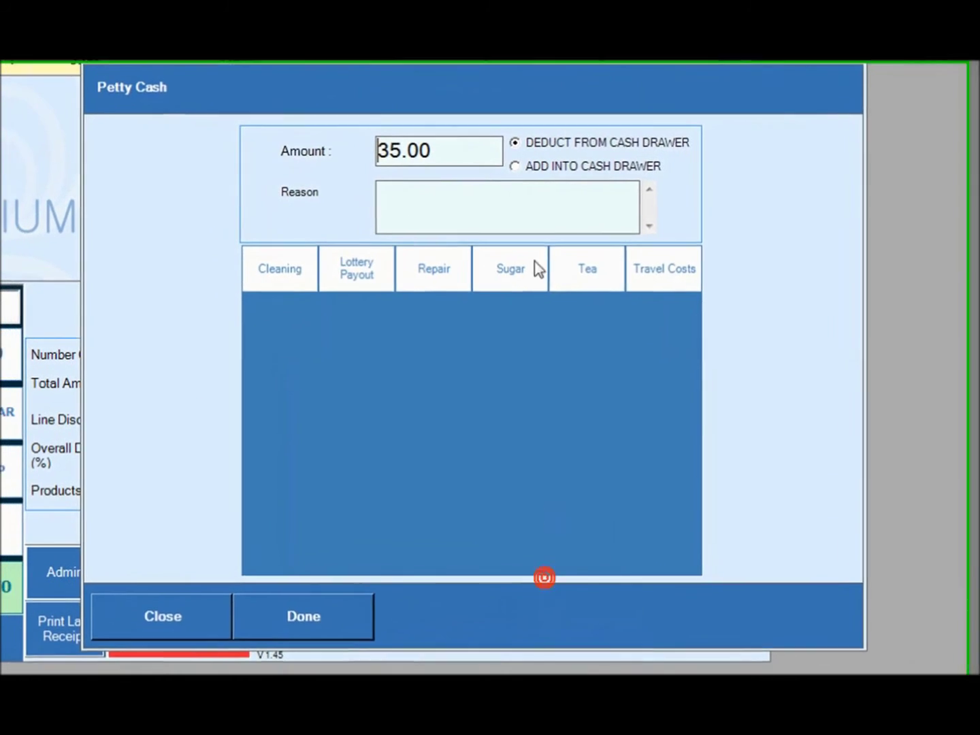
Step: Give the payout the reason 'refund' and confirm the petty cash transaction
click(469, 219)
text(refund)
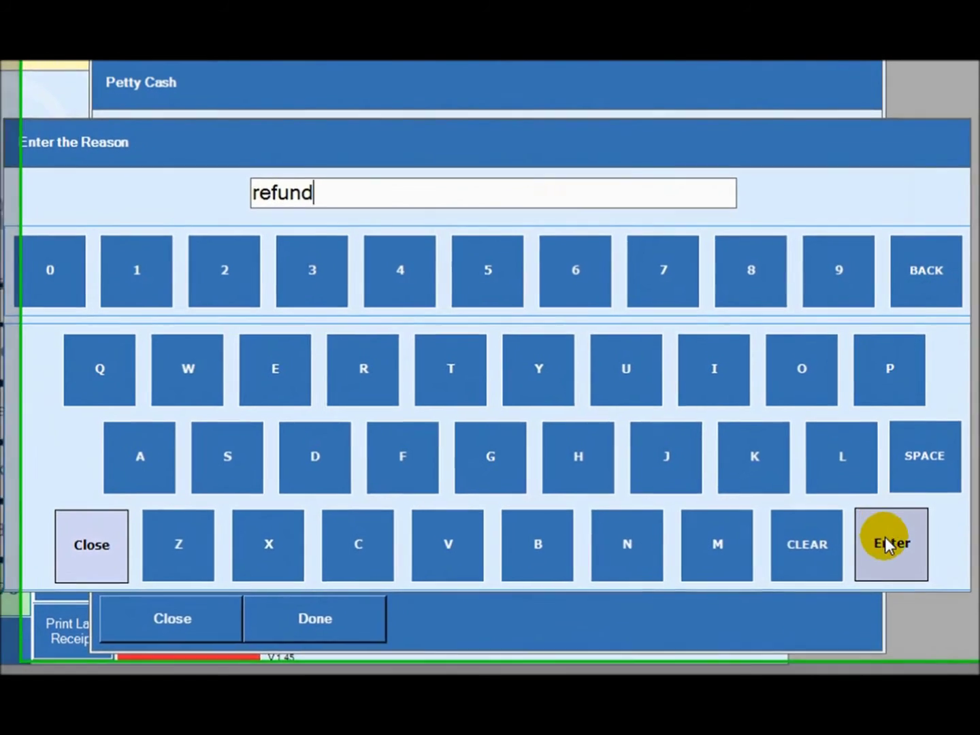
click(891, 530)
click(280, 634)
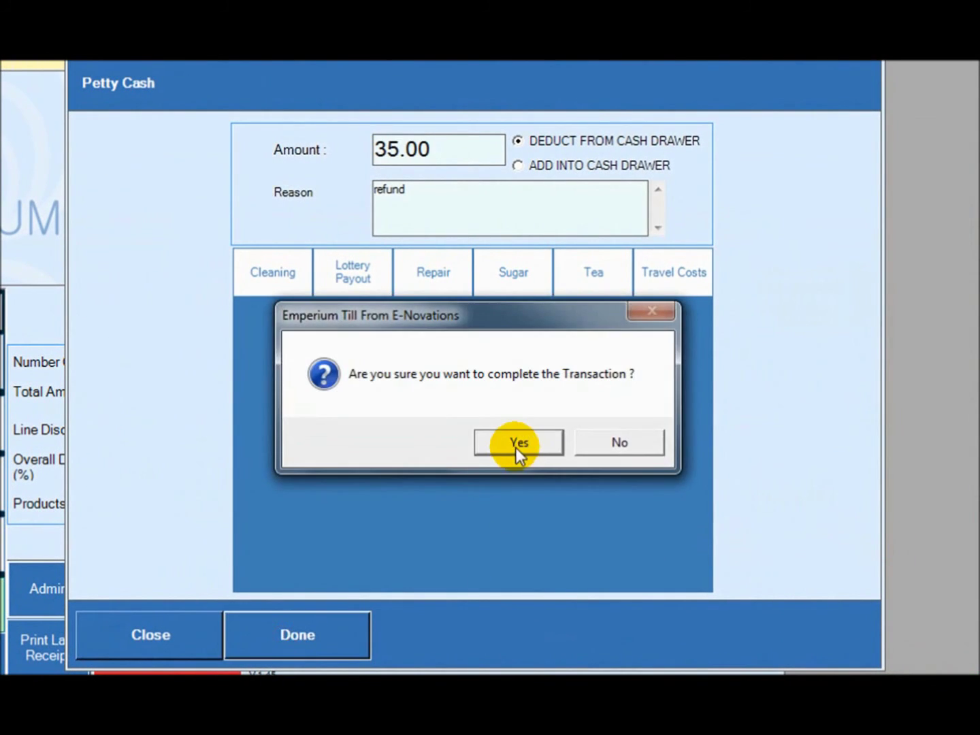
click(517, 446)
click(563, 444)
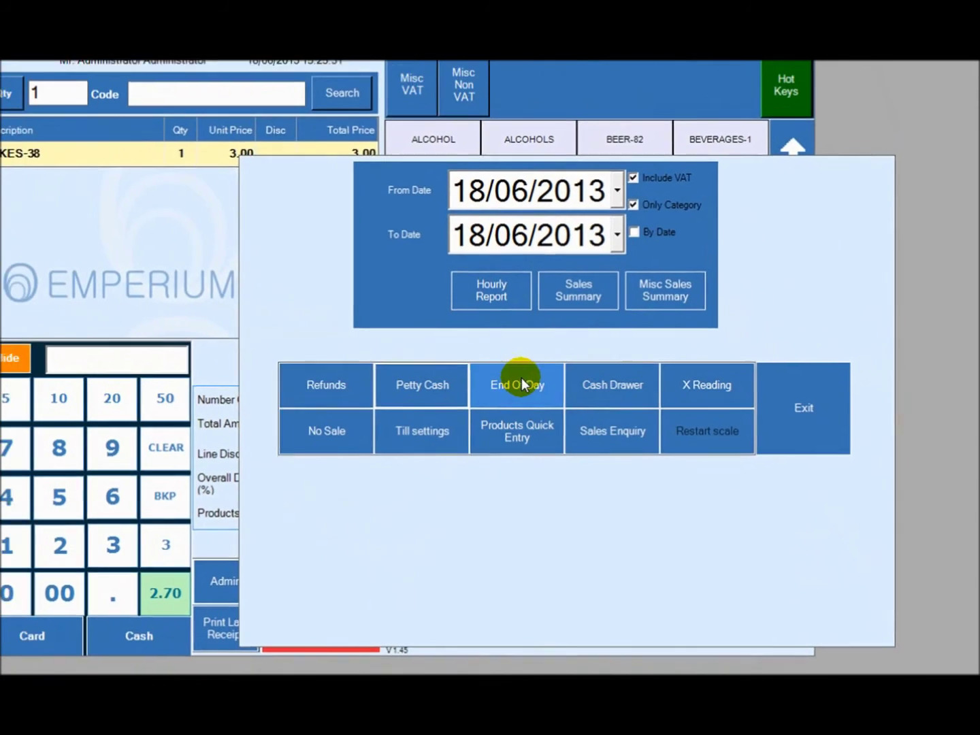
click(522, 385)
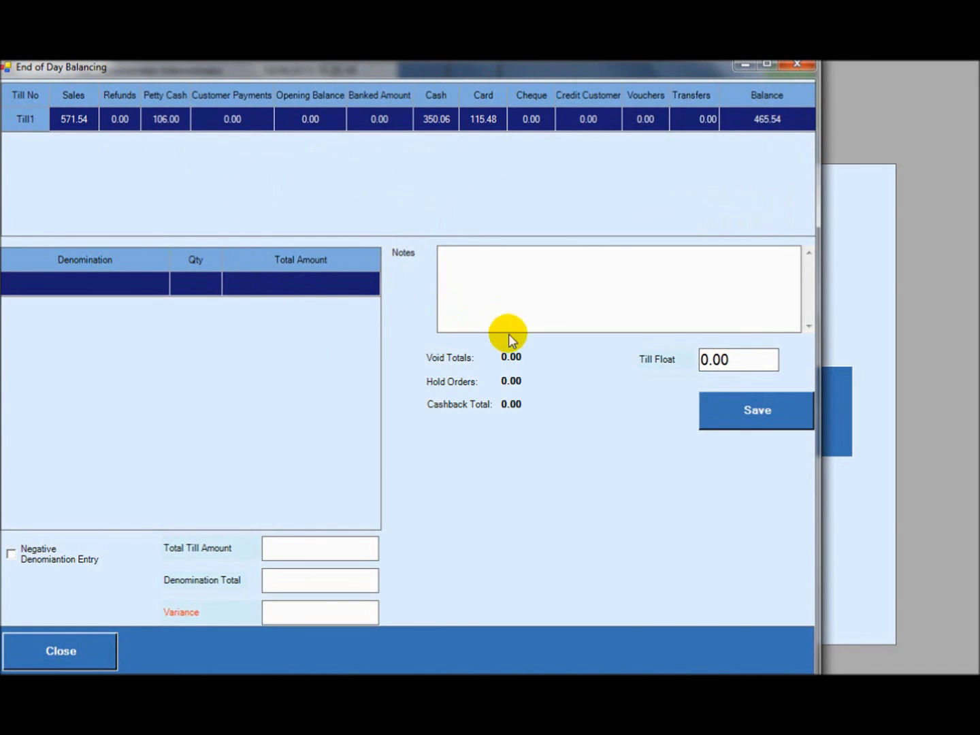
click(73, 641)
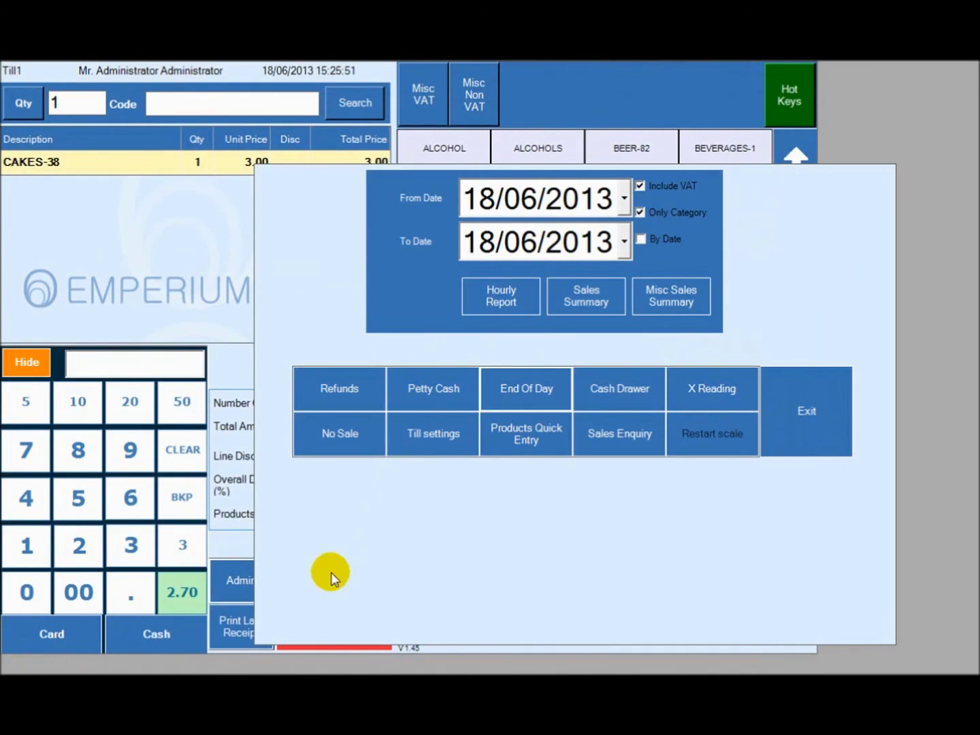
Step: Exit the admin panel to the 2.70 sale and bring up the Log Out confirmation
click(789, 436)
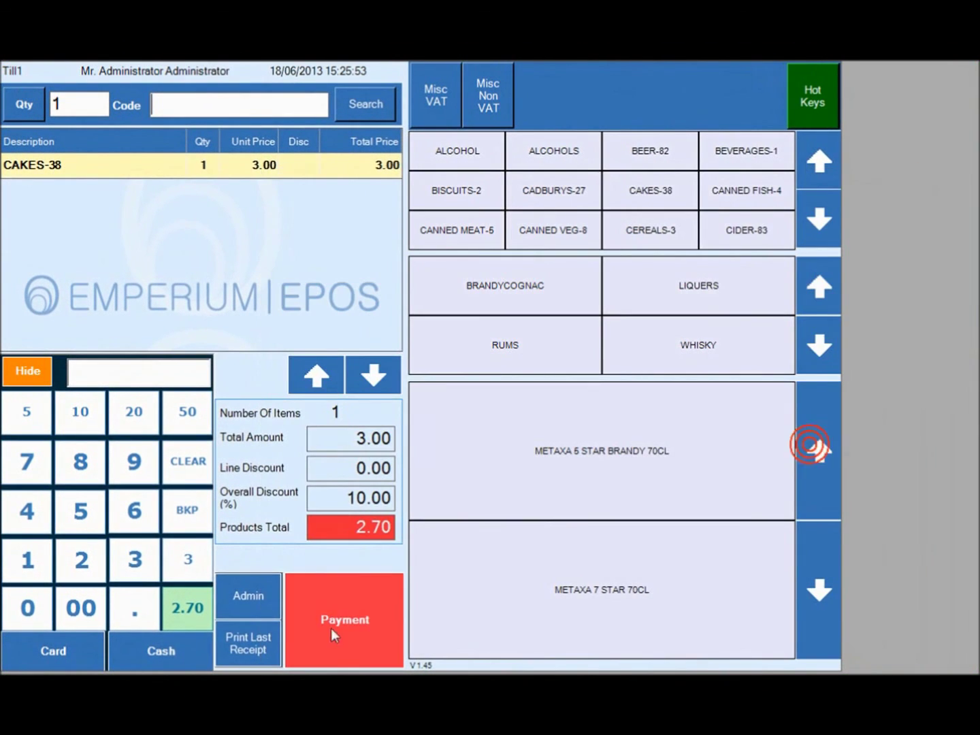
click(247, 644)
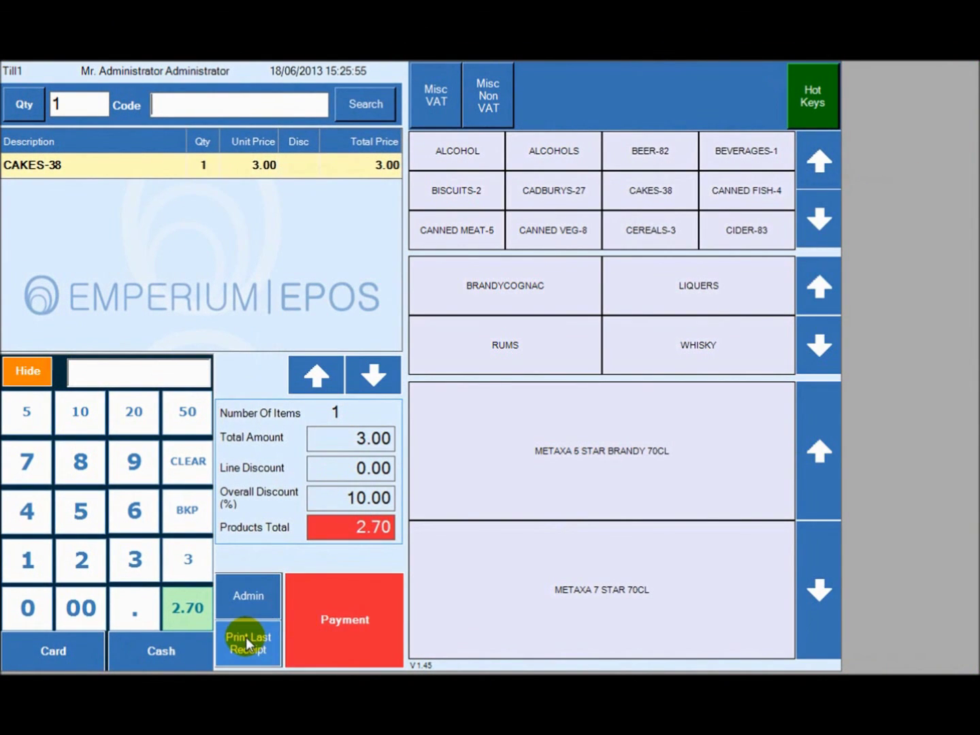
click(30, 371)
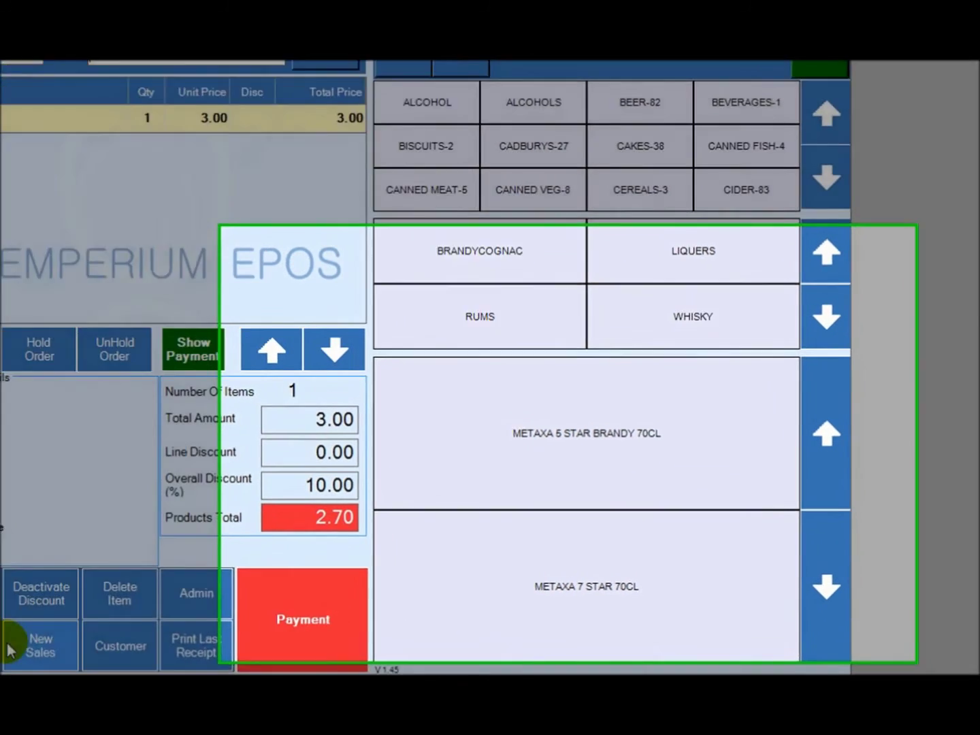
click(36, 642)
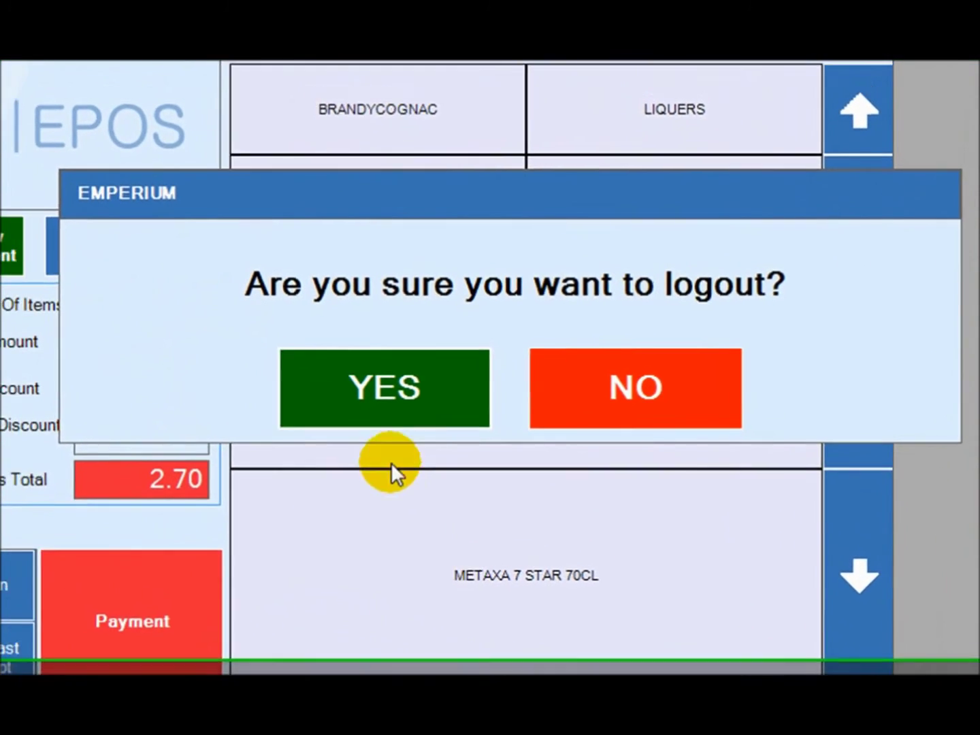